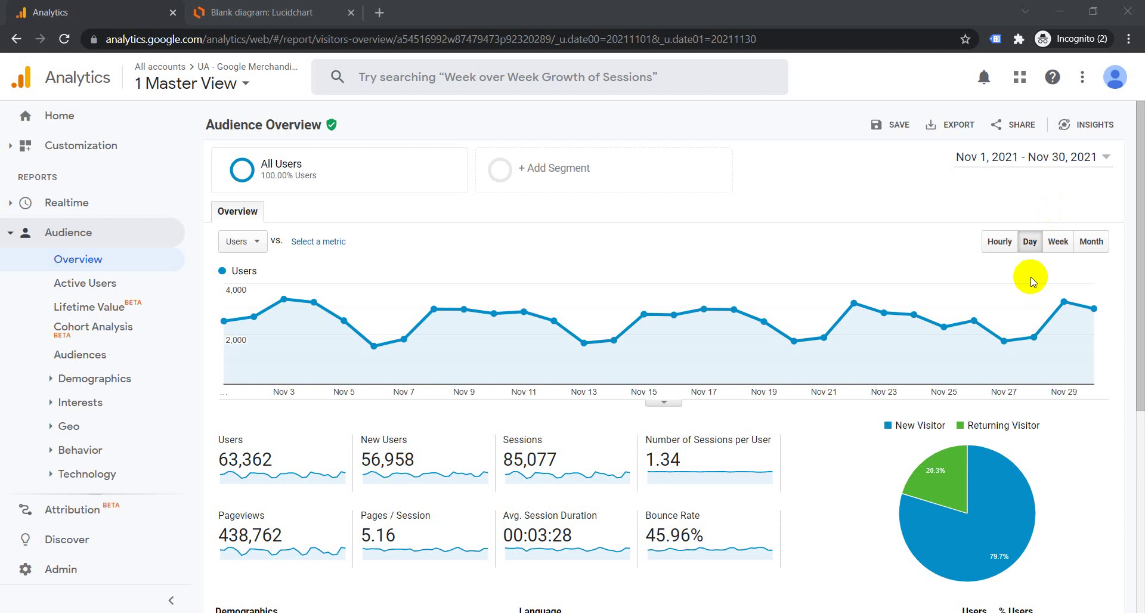
# - In Lucidchart, Ctrl-drag a copy of the Visit box into the Website container
pyautogui.moveTo(1017, 308)
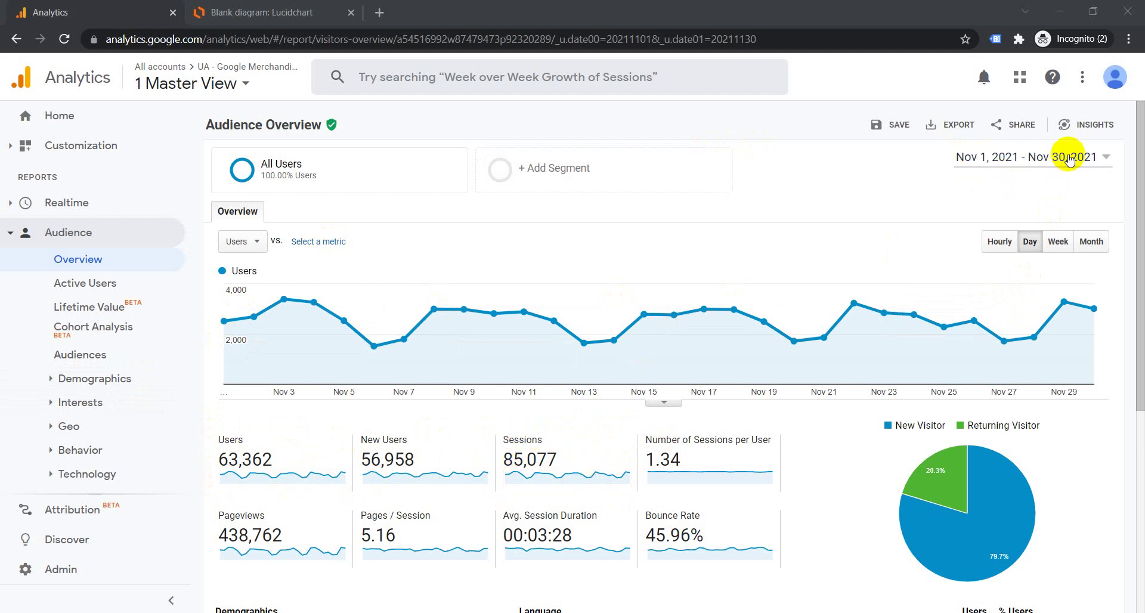
pyautogui.moveTo(225, 448)
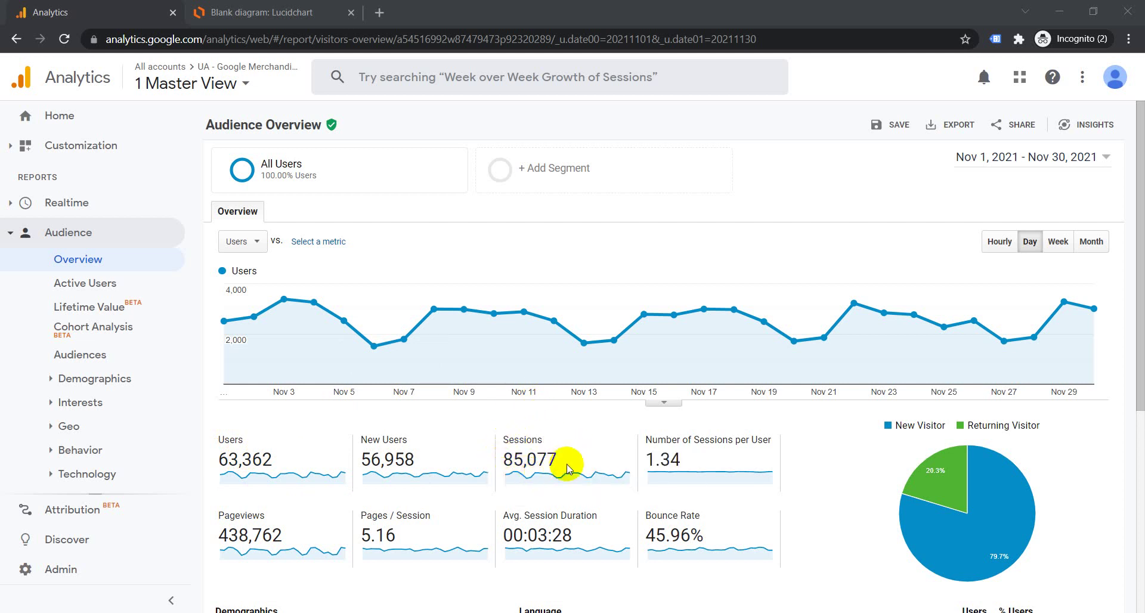
pyautogui.moveTo(525, 450)
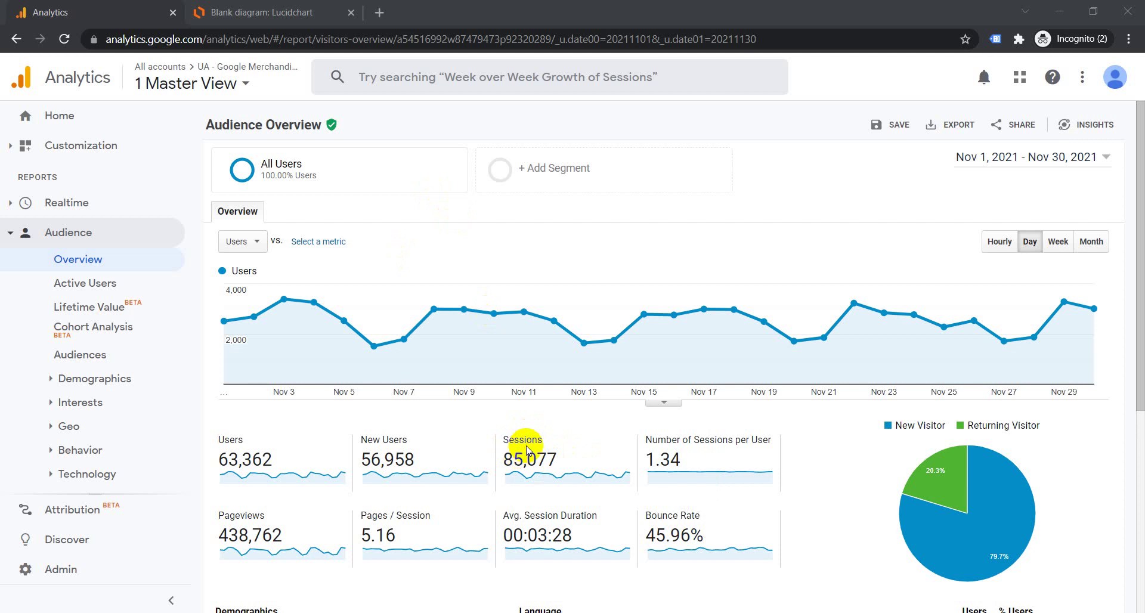
pyautogui.moveTo(790, 338)
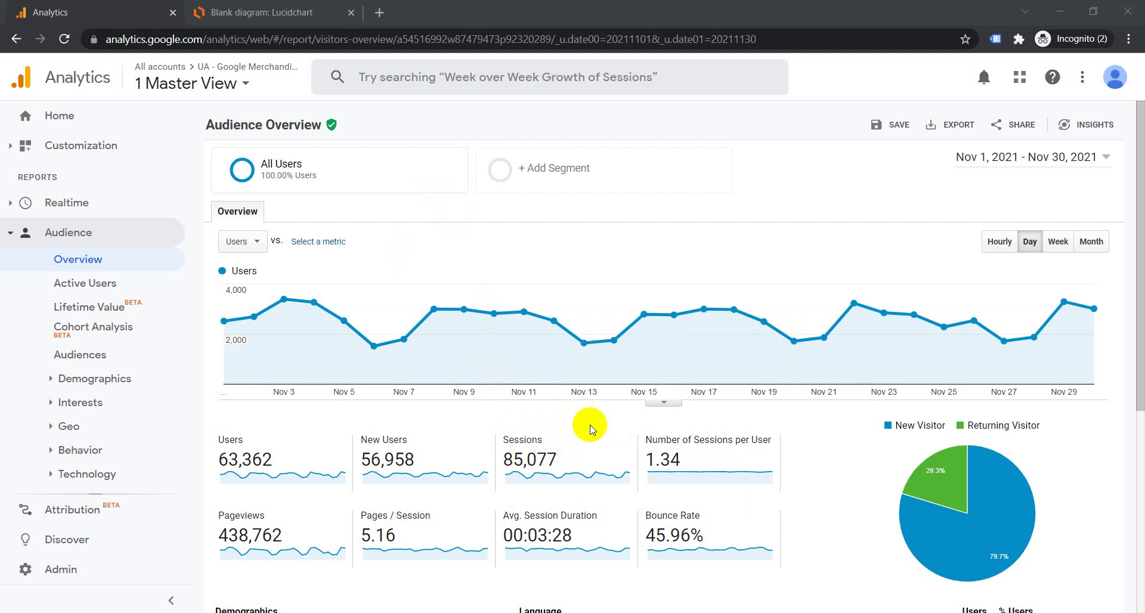
pyautogui.moveTo(301, 378)
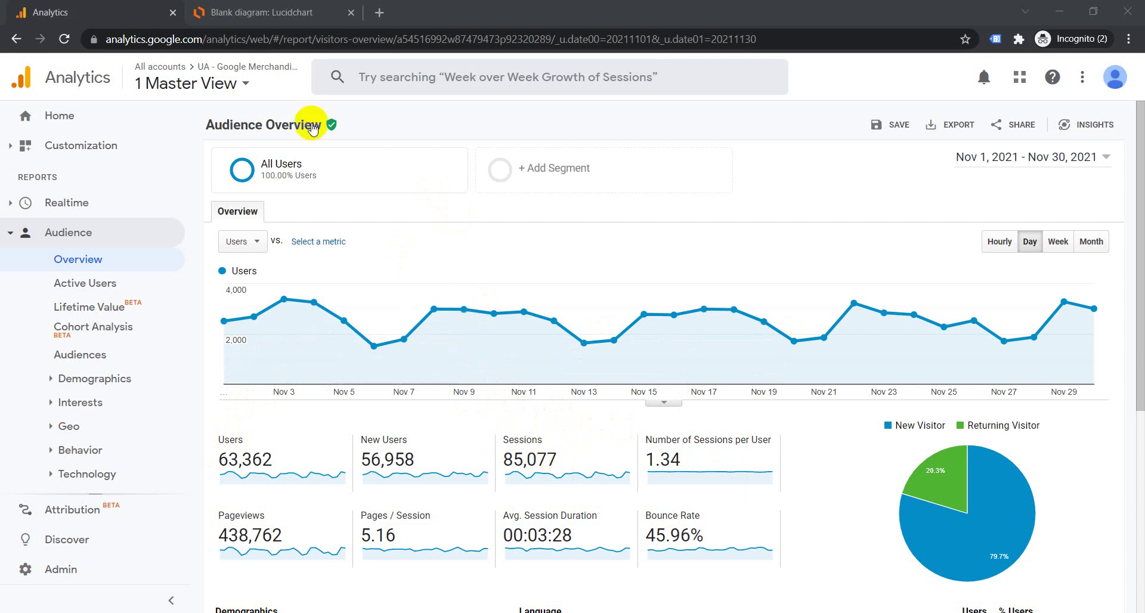
pyautogui.click(283, 11)
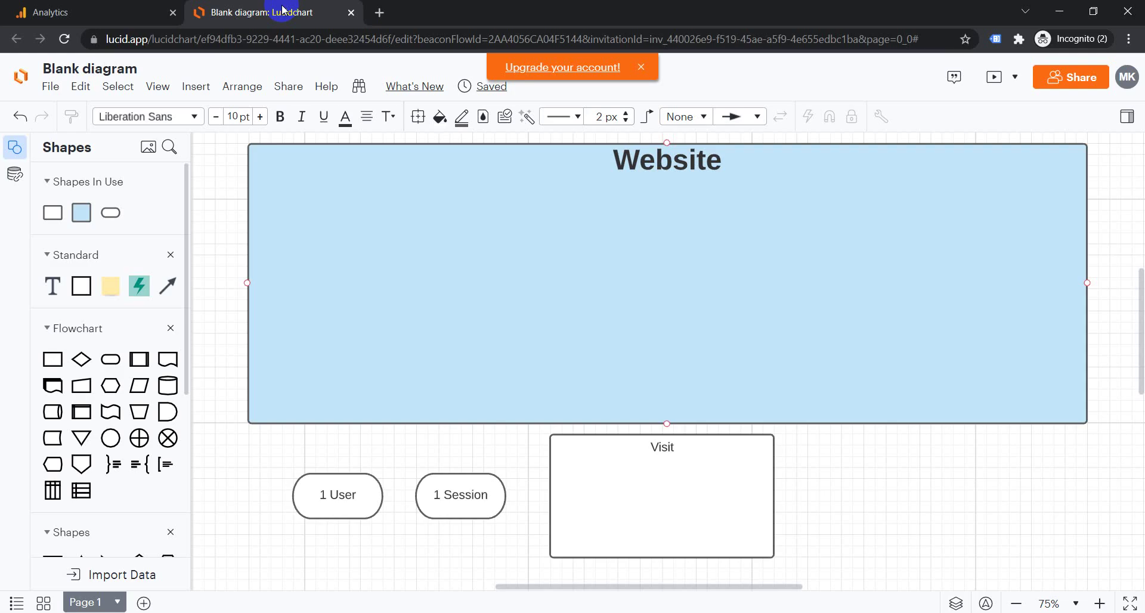
pyautogui.click(680, 502)
pyautogui.moveTo(685, 502); pyautogui.dragTo(401, 321)
# - Place copies of the 1 User and 1 Session pills side by side inside the Visit box
pyautogui.click(357, 492)
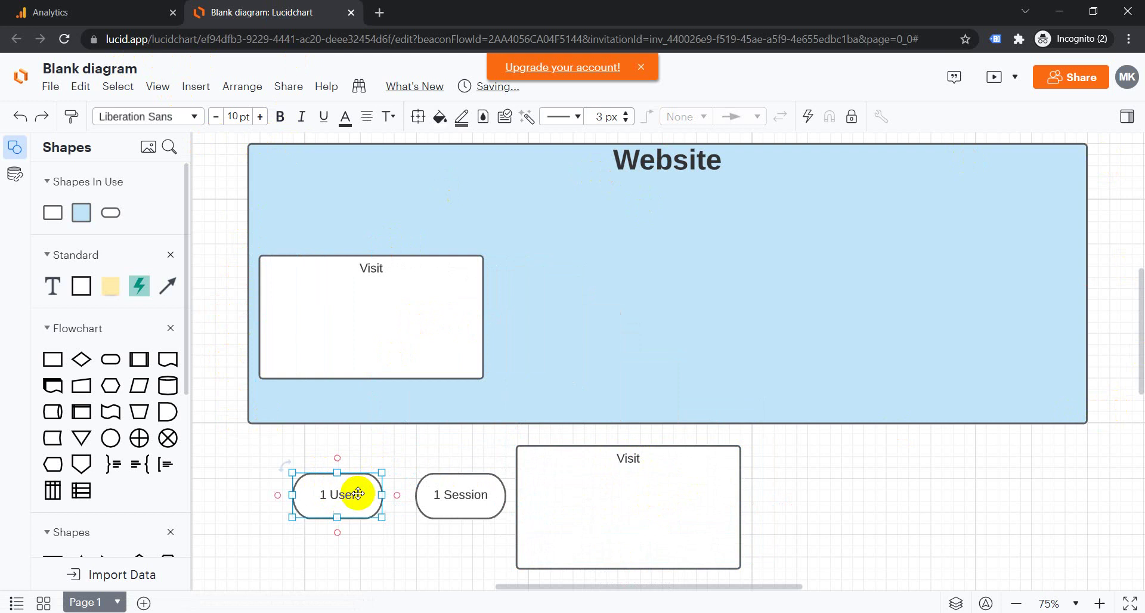
pyautogui.moveTo(358, 494); pyautogui.dragTo(336, 331)
pyautogui.moveTo(482, 525); pyautogui.dragTo(435, 332)
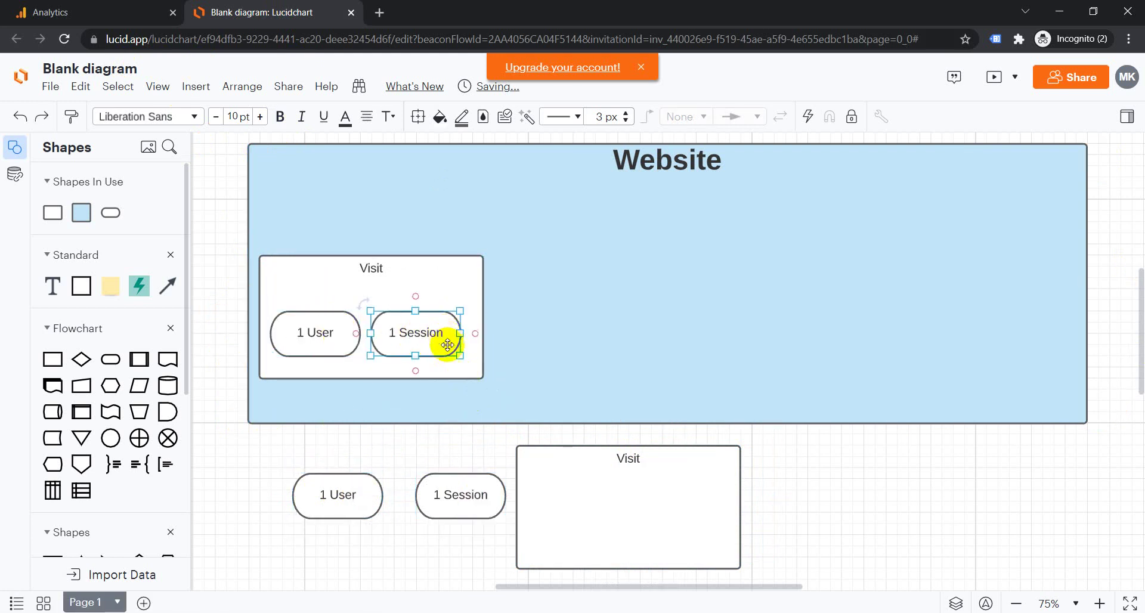
pyautogui.click(456, 388)
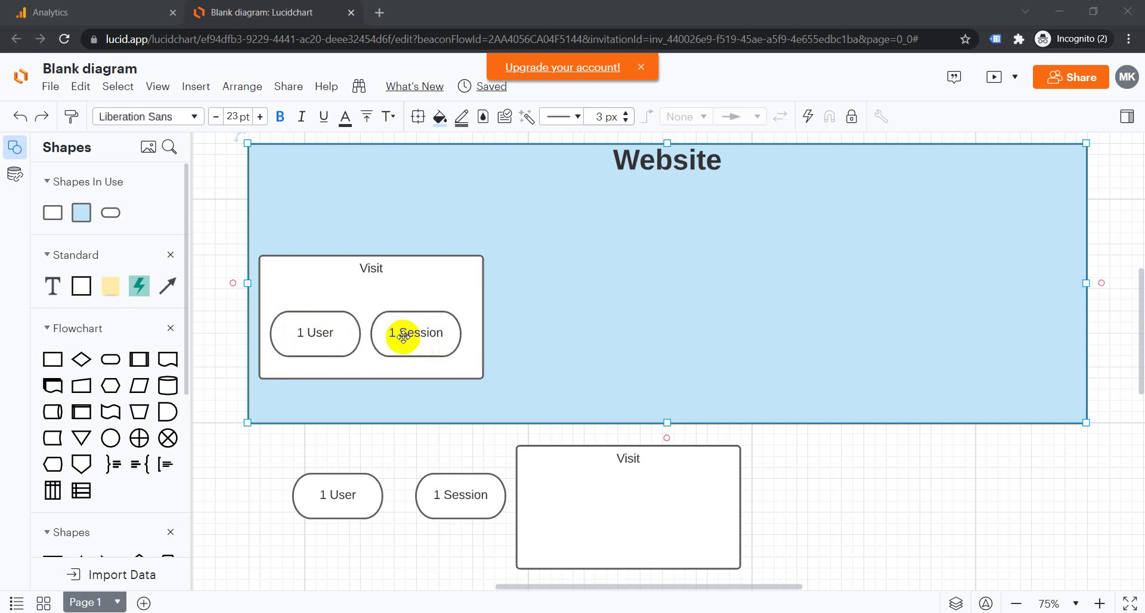
pyautogui.click(392, 329)
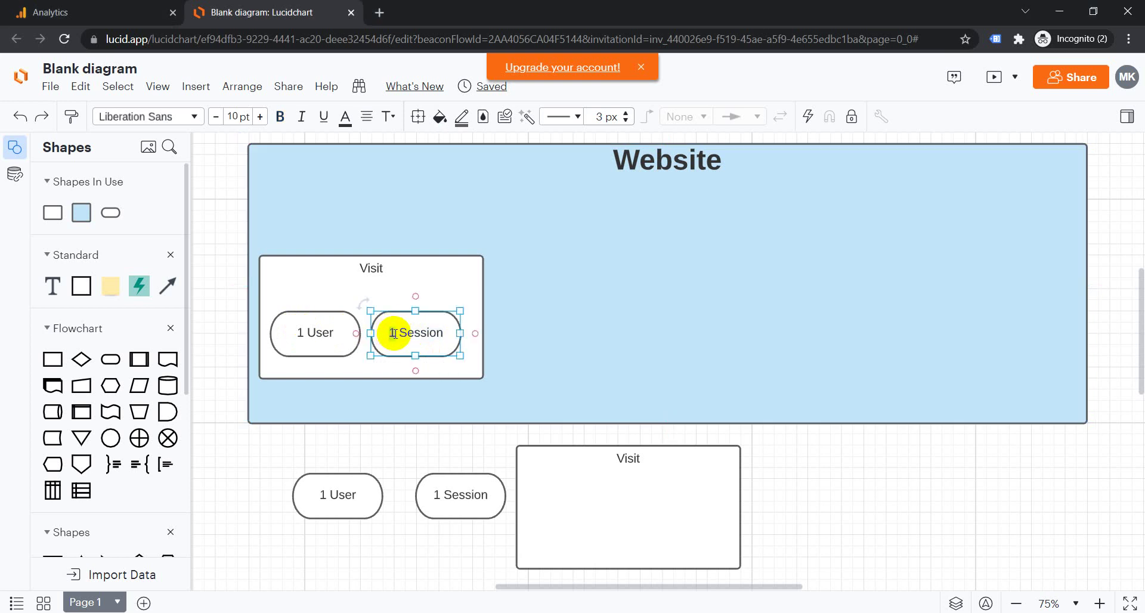
pyautogui.click(545, 348)
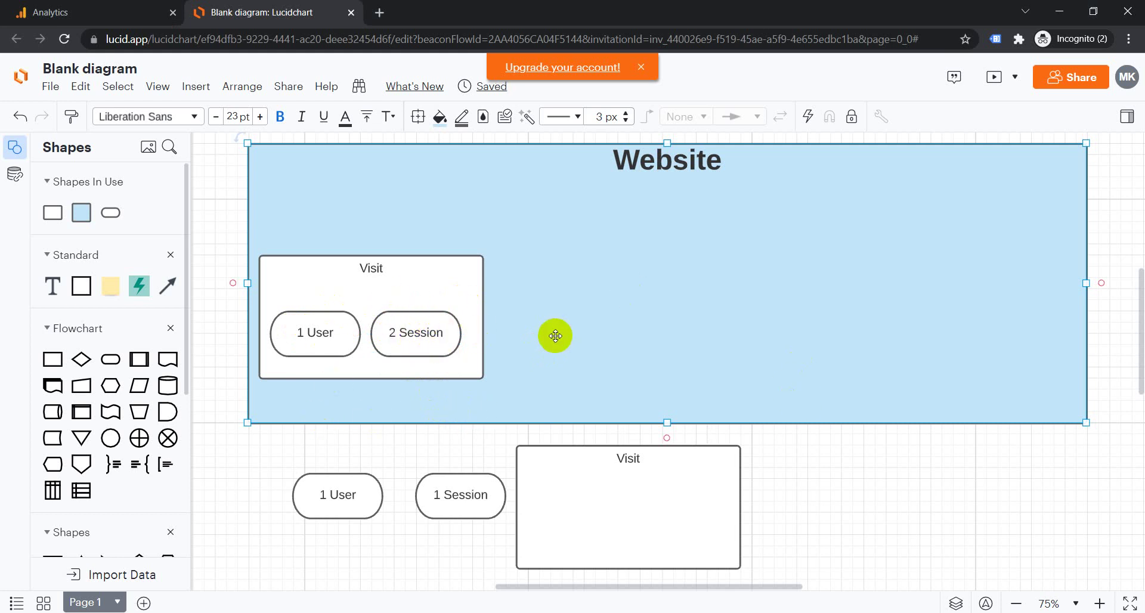
pyautogui.click(394, 333)
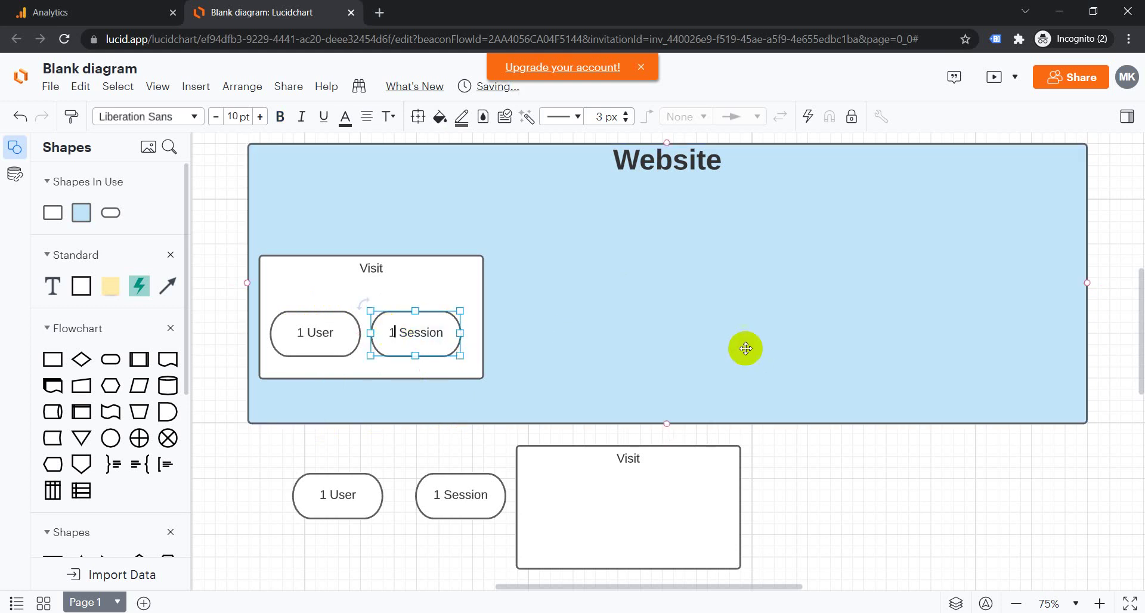
# - Retitle the Visit box to 'Visit (laptop)'
pyautogui.doubleClick(392, 267)
pyautogui.click(384, 267)
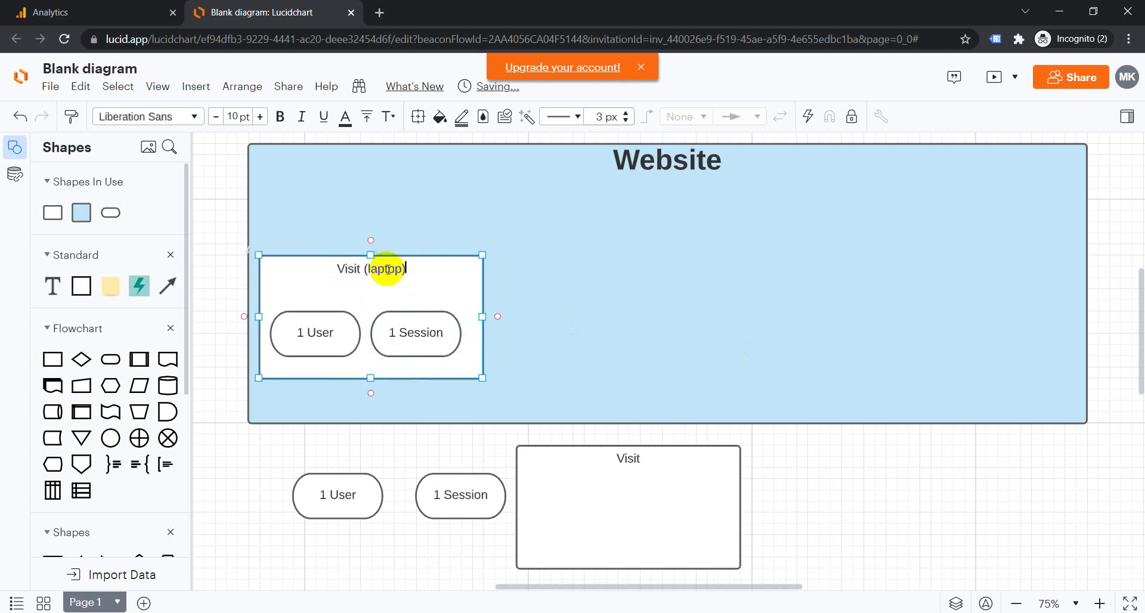
pyautogui.click(477, 262)
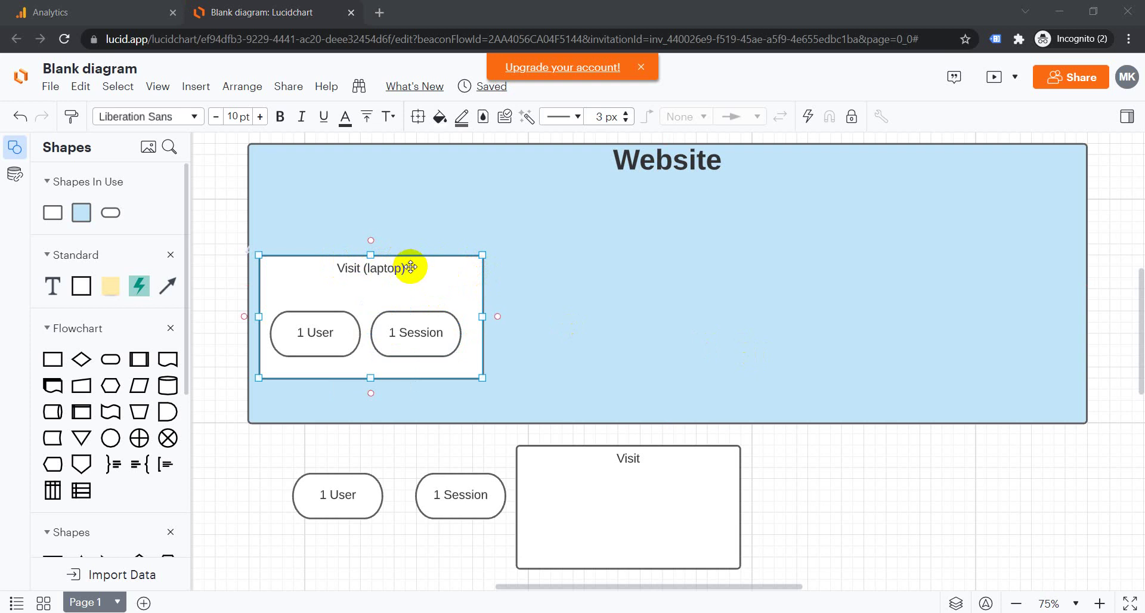
# - Duplicate the Visit (laptop) box to its right within Website and retitle the copy 'Visit (mobile)'
pyautogui.click(376, 325)
pyautogui.click(455, 301)
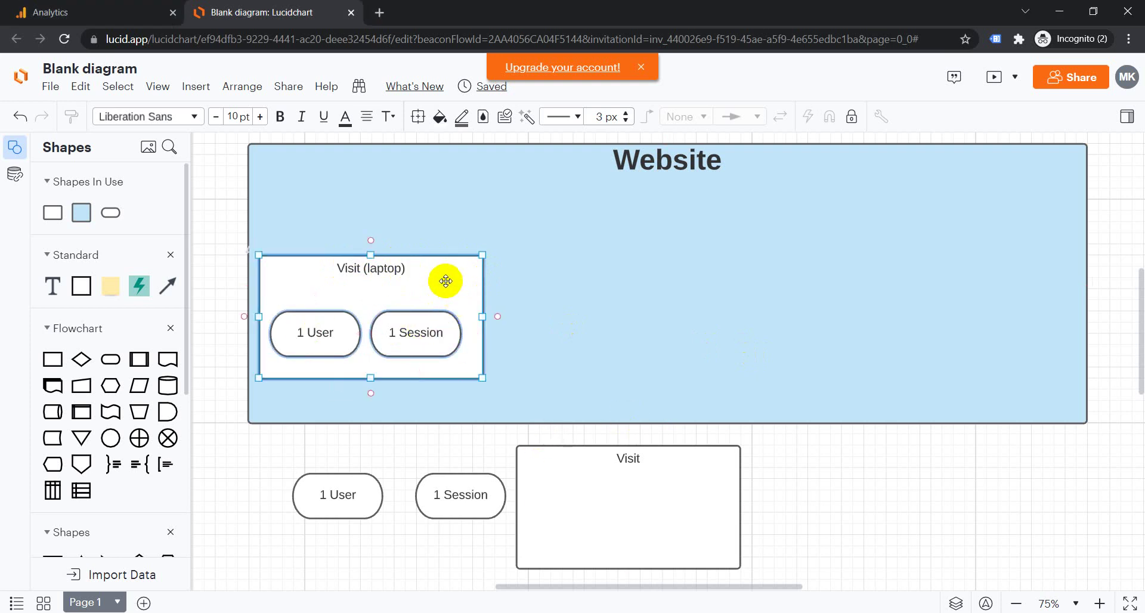
pyautogui.moveTo(446, 281); pyautogui.dragTo(632, 262)
pyautogui.doubleClick(657, 268)
pyautogui.press('BackSpace')
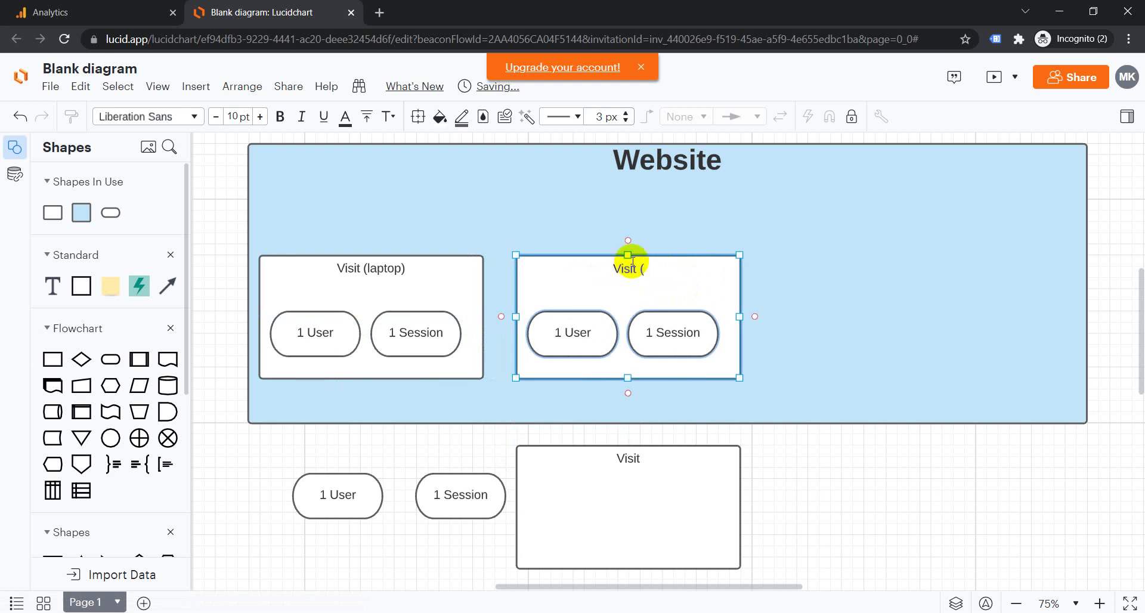
pyautogui.write('mobile)')
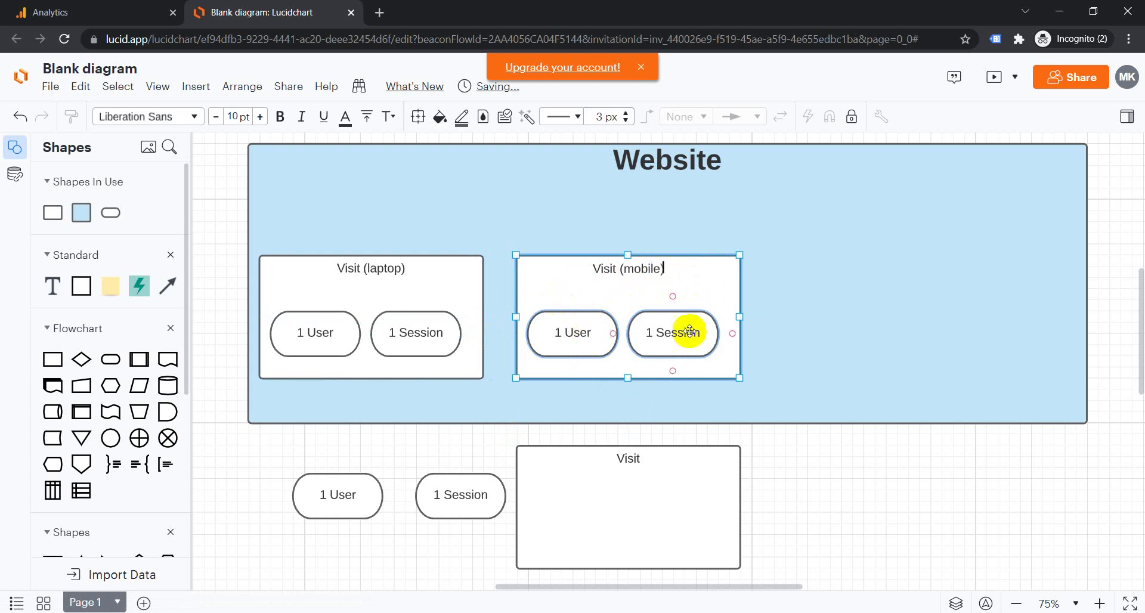
pyautogui.click(793, 332)
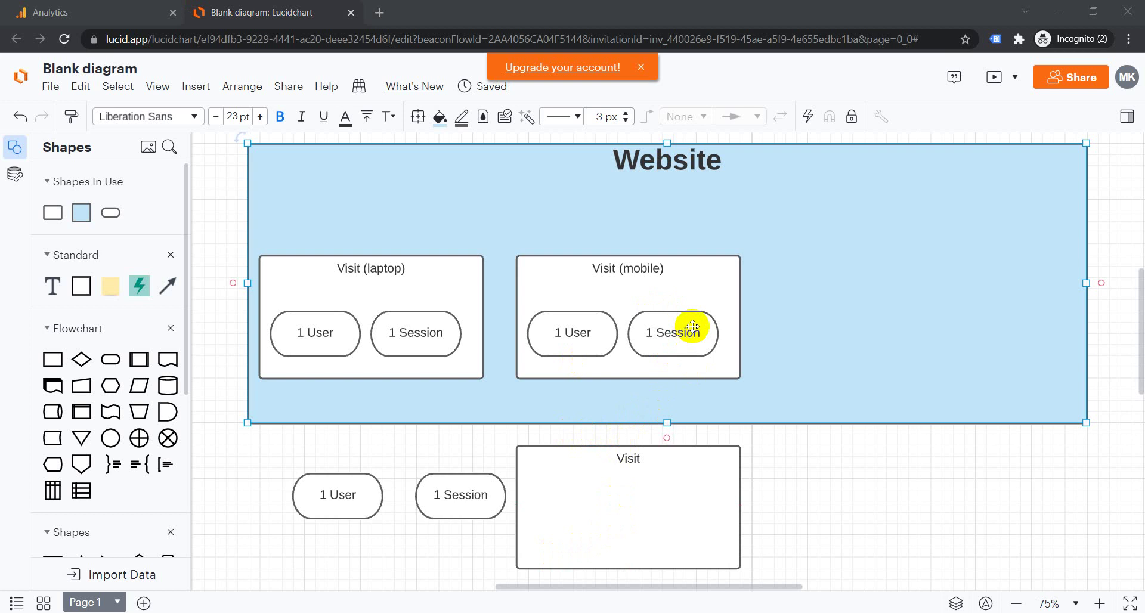
# - Delete the Visit (mobile) box along with its leftover 1 User and 1 Session shapes
pyautogui.click(656, 266)
pyautogui.press('Delete')
pyautogui.moveTo(658, 334); pyautogui.dragTo(656, 338)
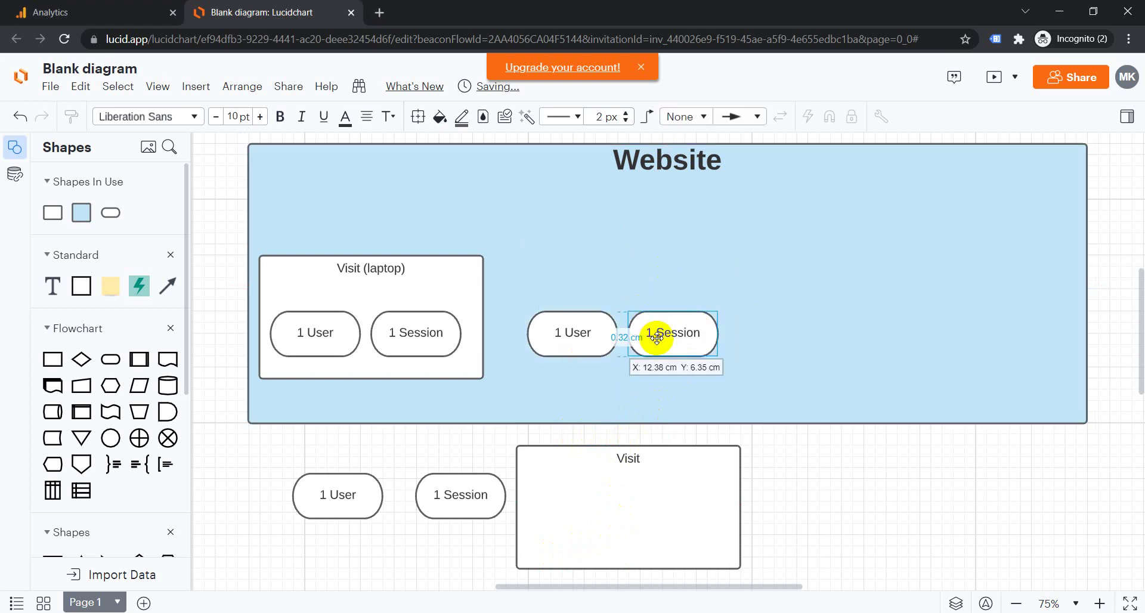
pyautogui.press('Delete')
pyautogui.click(578, 330)
pyautogui.press('Delete')
# - Add the time 12.00 to the Visit (laptop) title and change 1 Session to 2 Session
pyautogui.click(367, 310)
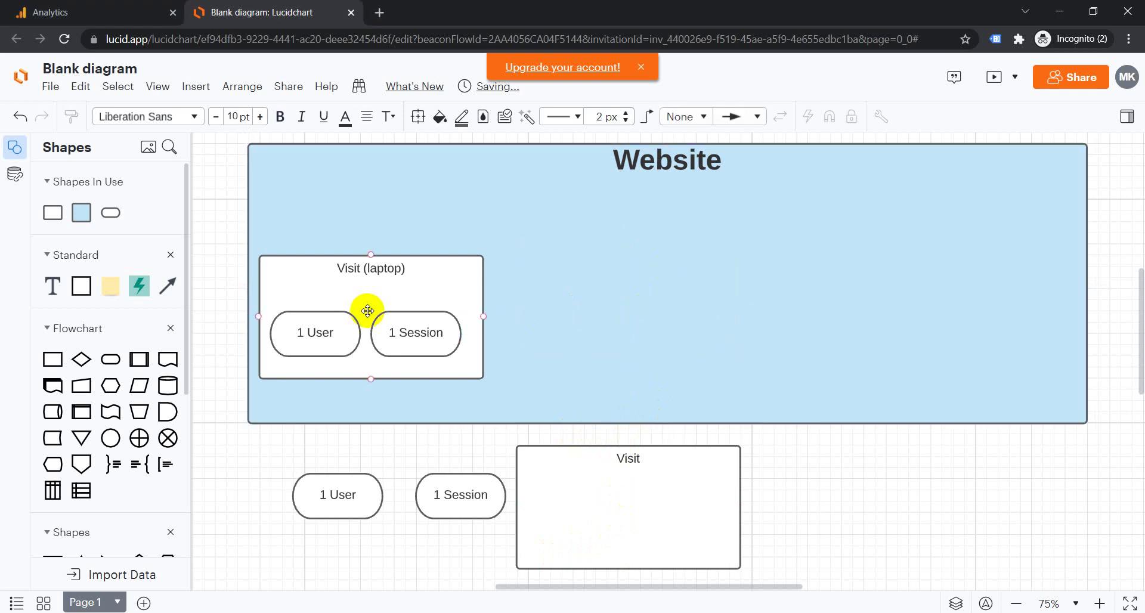
pyautogui.click(413, 270)
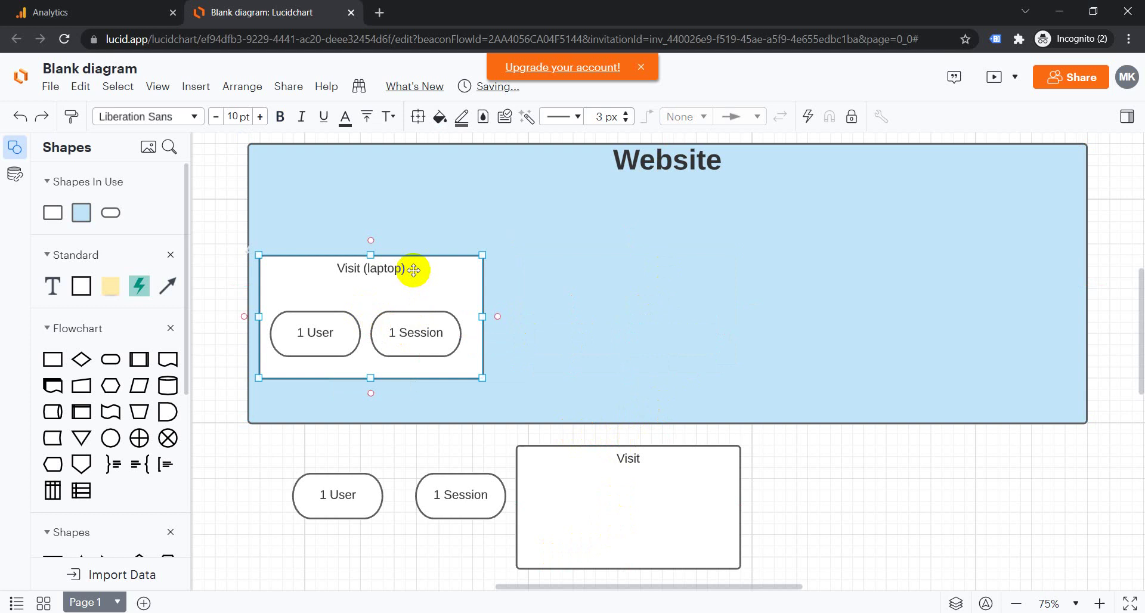
pyautogui.doubleClick(404, 268)
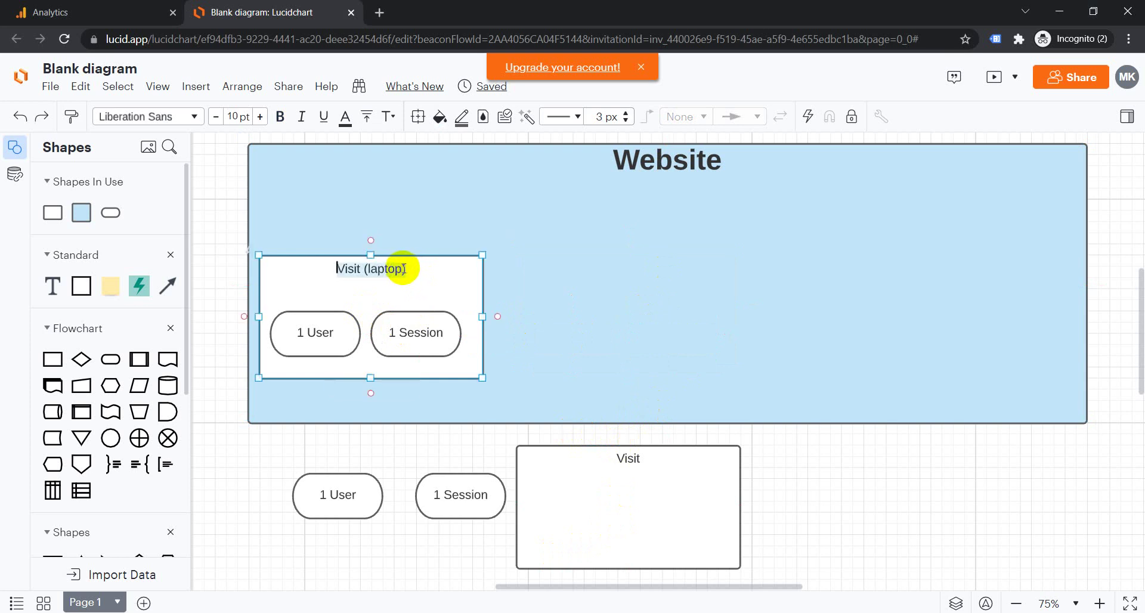
pyautogui.click(402, 267)
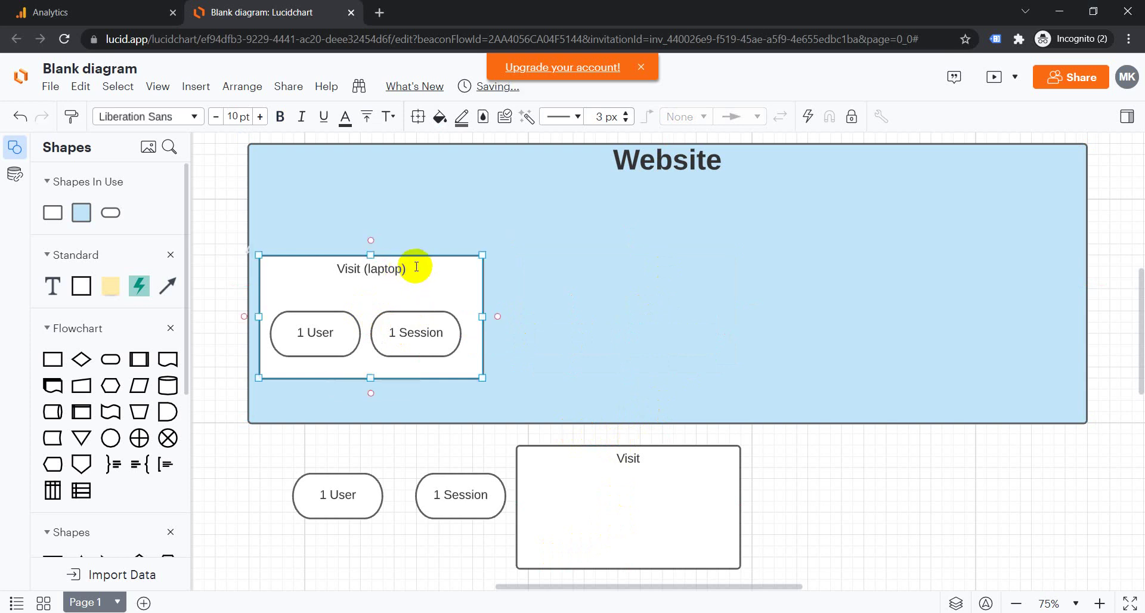
pyautogui.write('11:55')
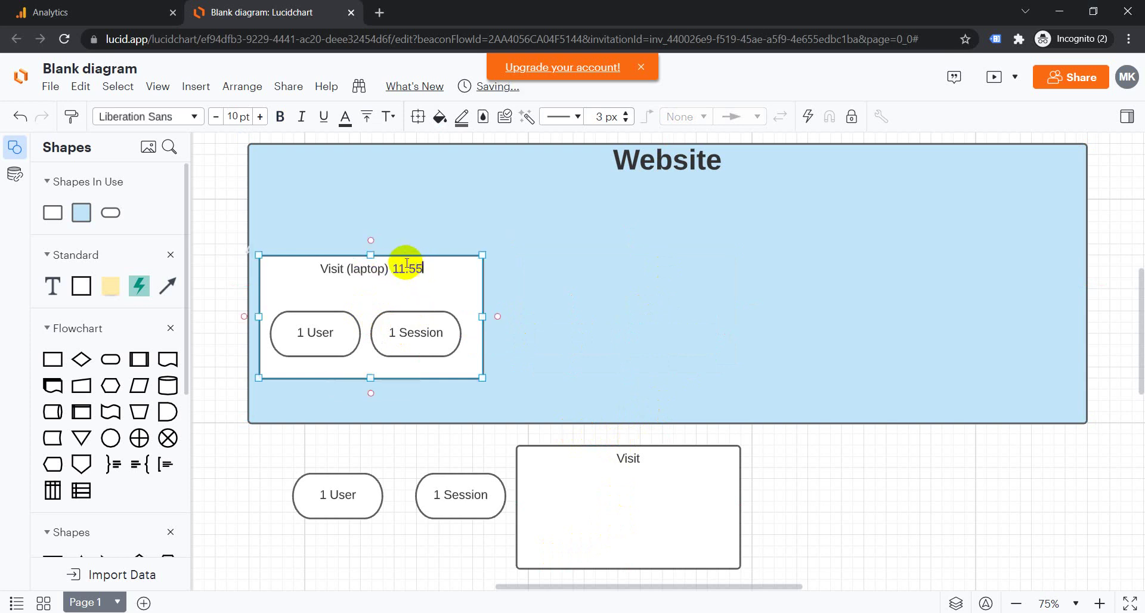
pyautogui.press('Escape')
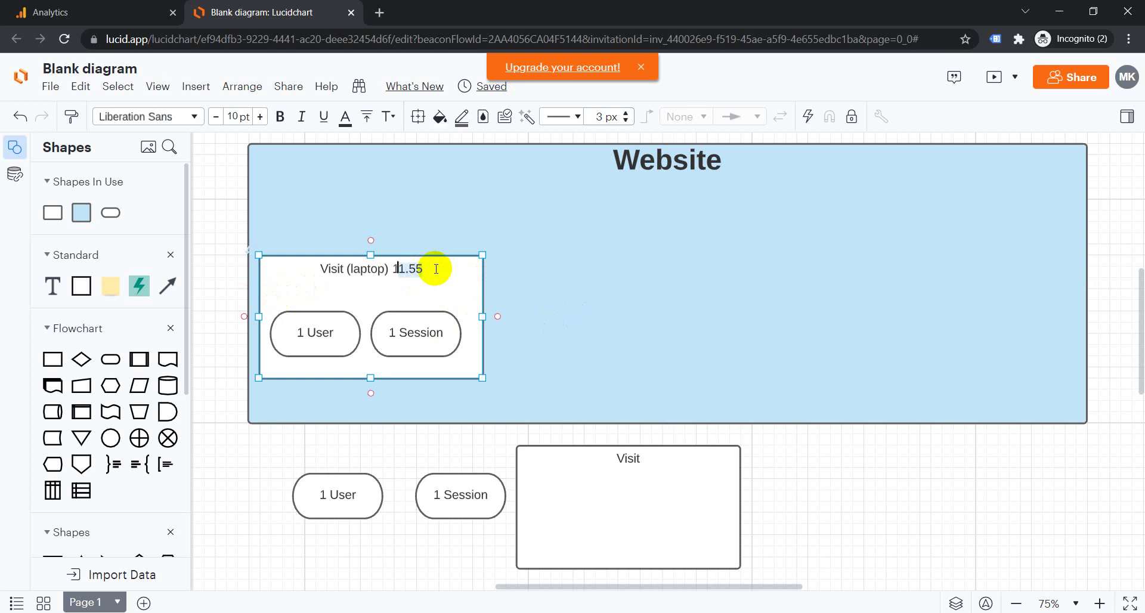
pyautogui.write('2.00')
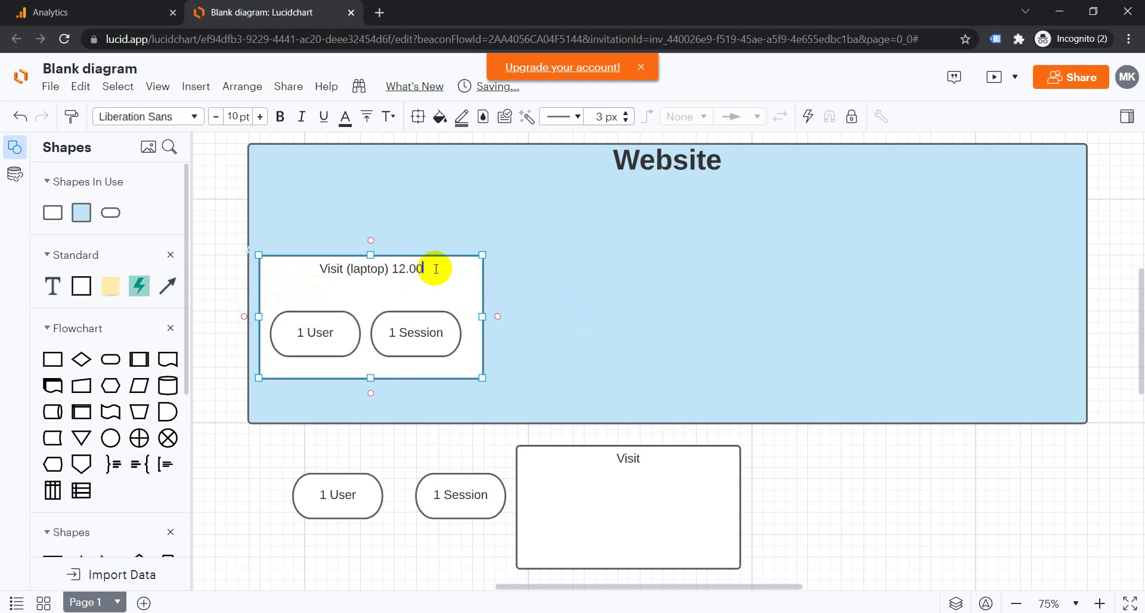
pyautogui.click(395, 330)
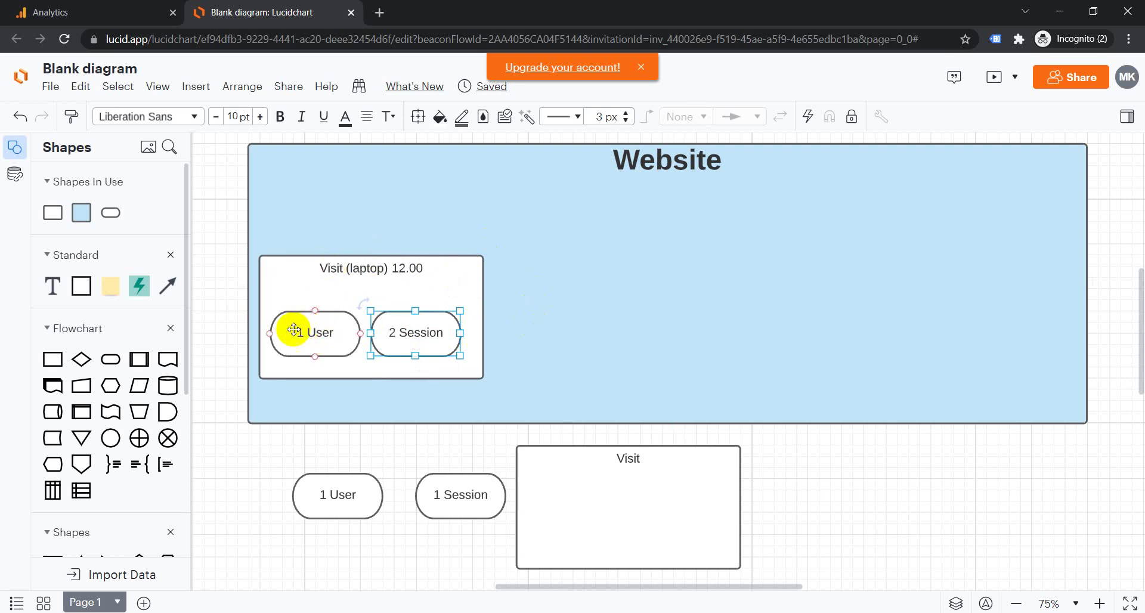
pyautogui.click(487, 333)
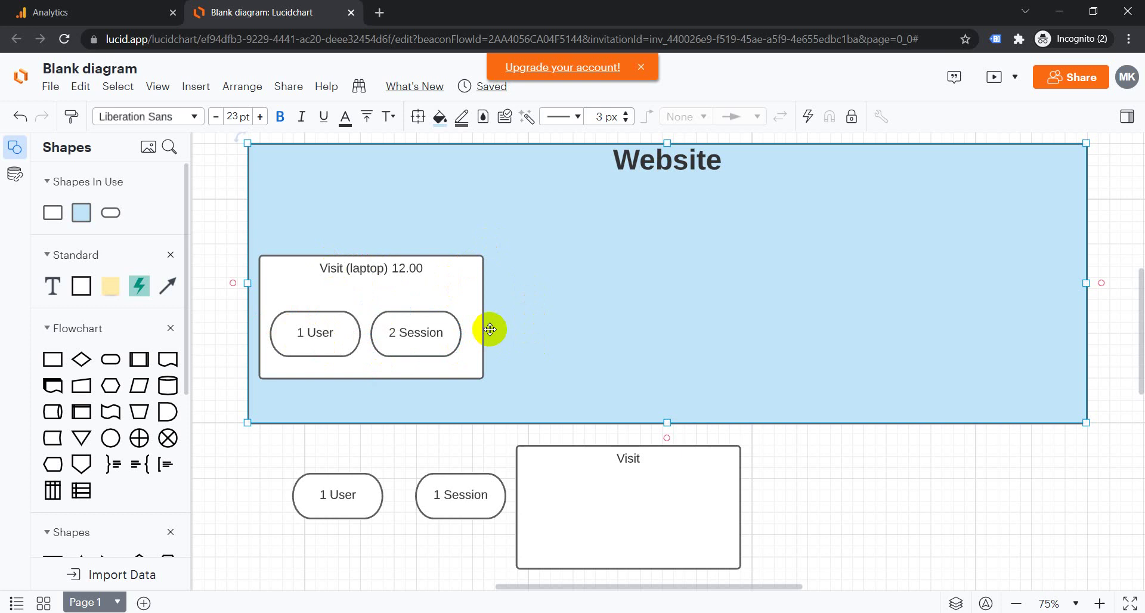
# - In Google Analytics, review the Nov 2021 Audience Overview: 63,362 Users and 85,077 Sessions
pyautogui.click(111, 6)
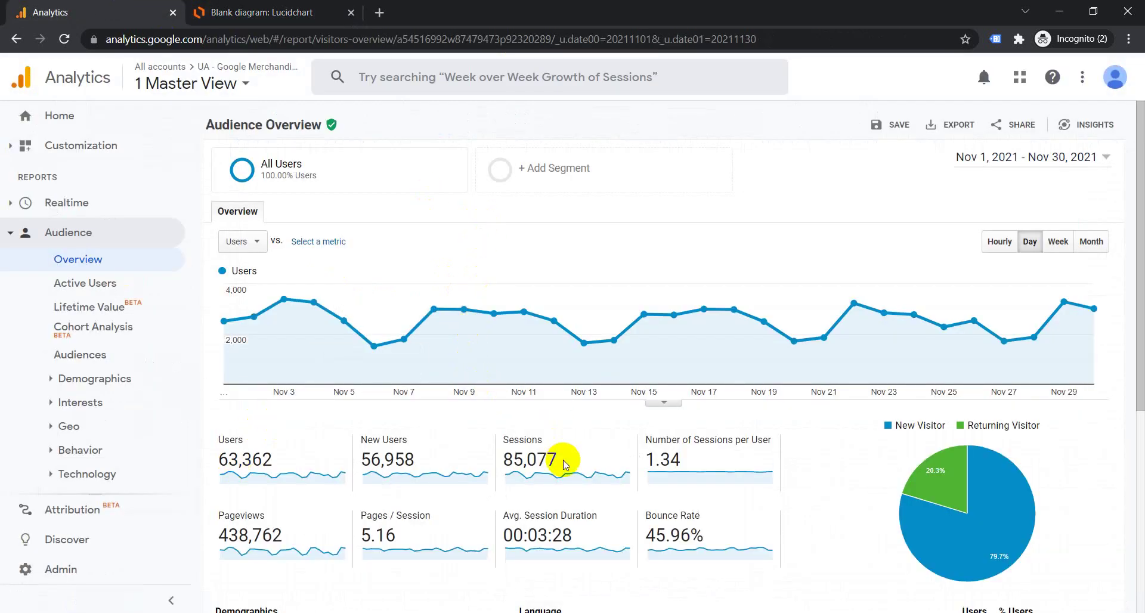
pyautogui.moveTo(503, 459); pyautogui.dragTo(556, 459)
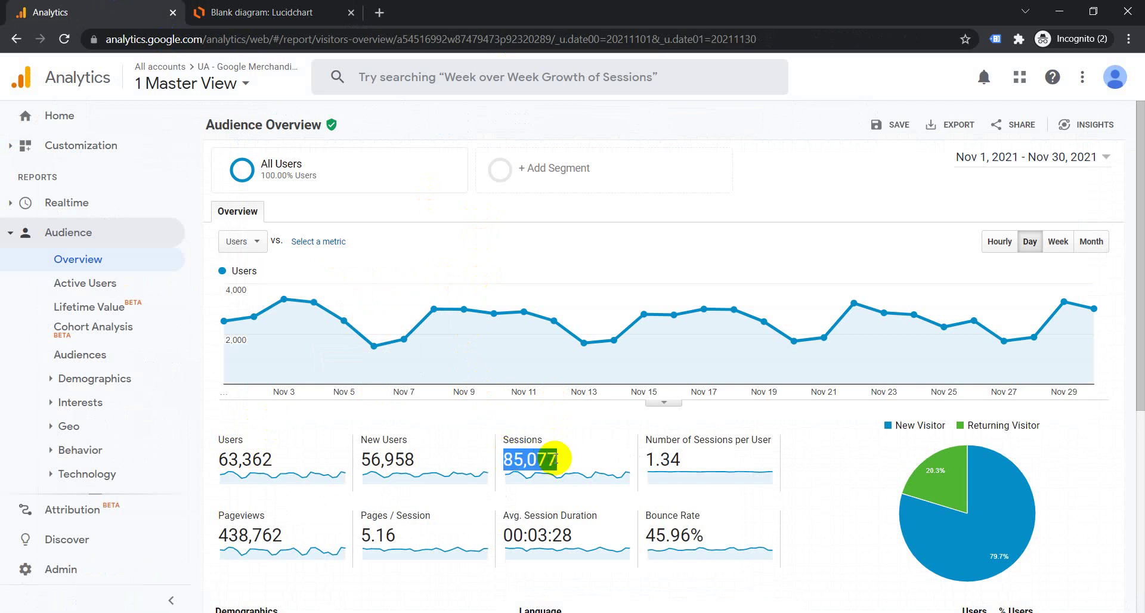
pyautogui.click(268, 459)
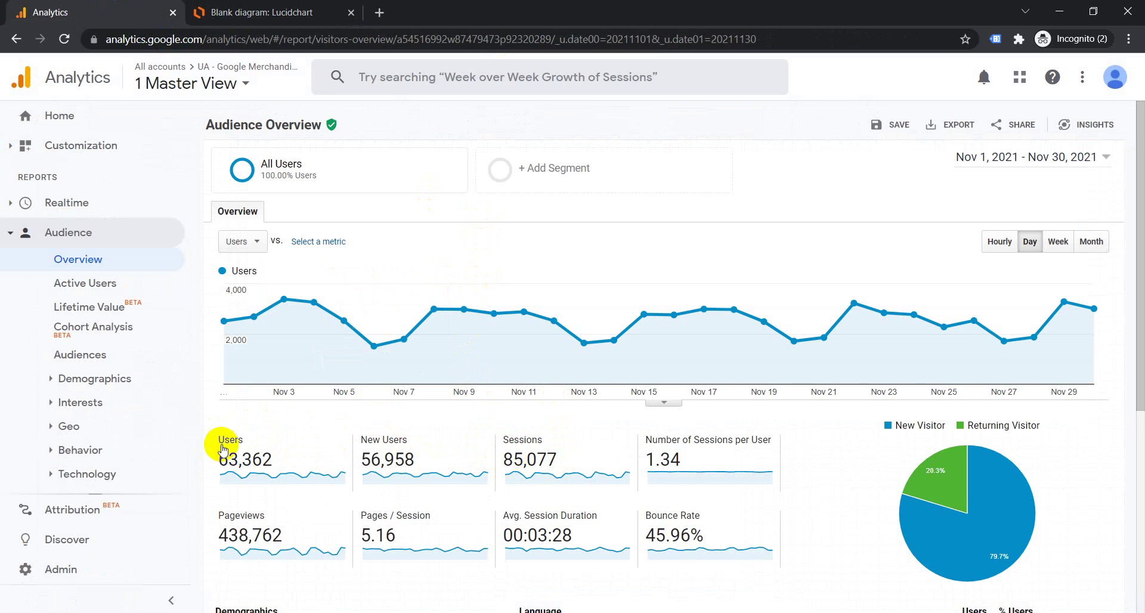
pyautogui.moveTo(239, 457)
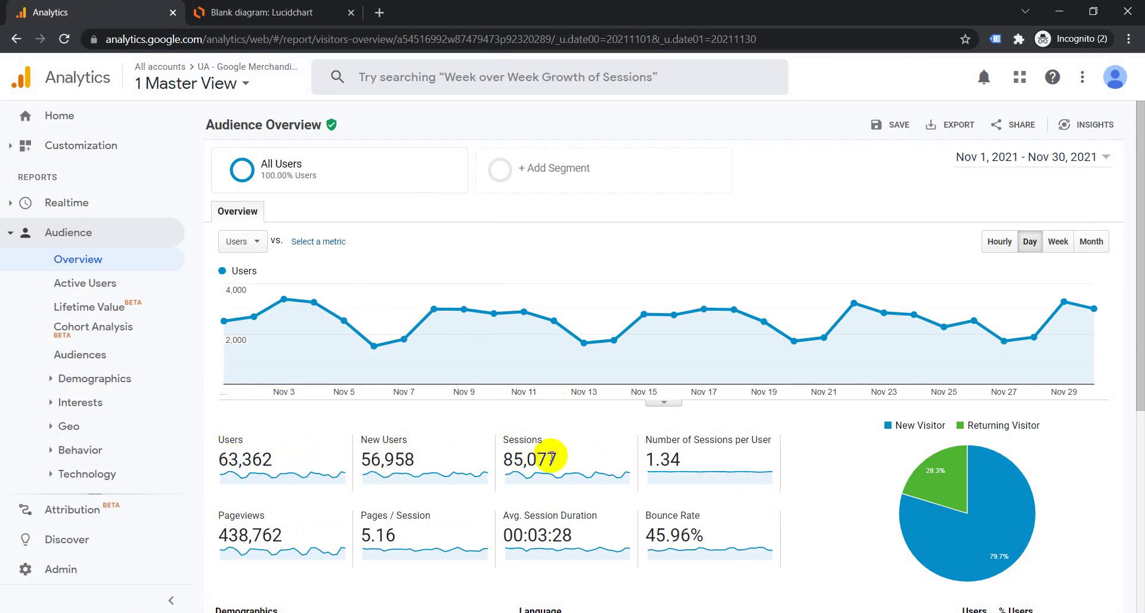
pyautogui.scroll(-1, 551, 441)
pyautogui.scroll(1, 551, 439)
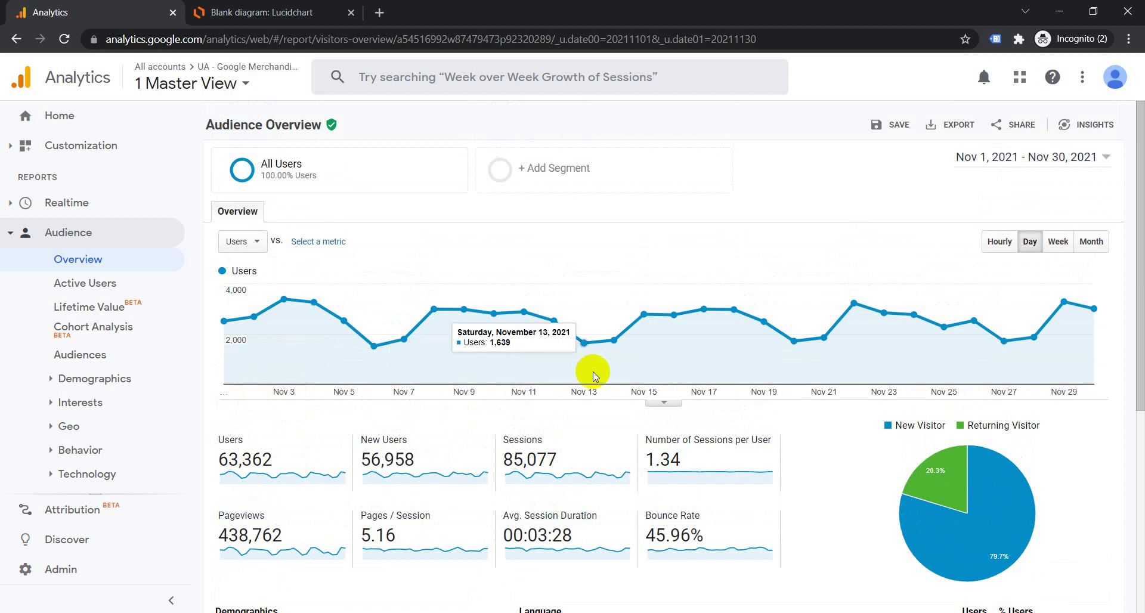
pyautogui.moveTo(549, 439)
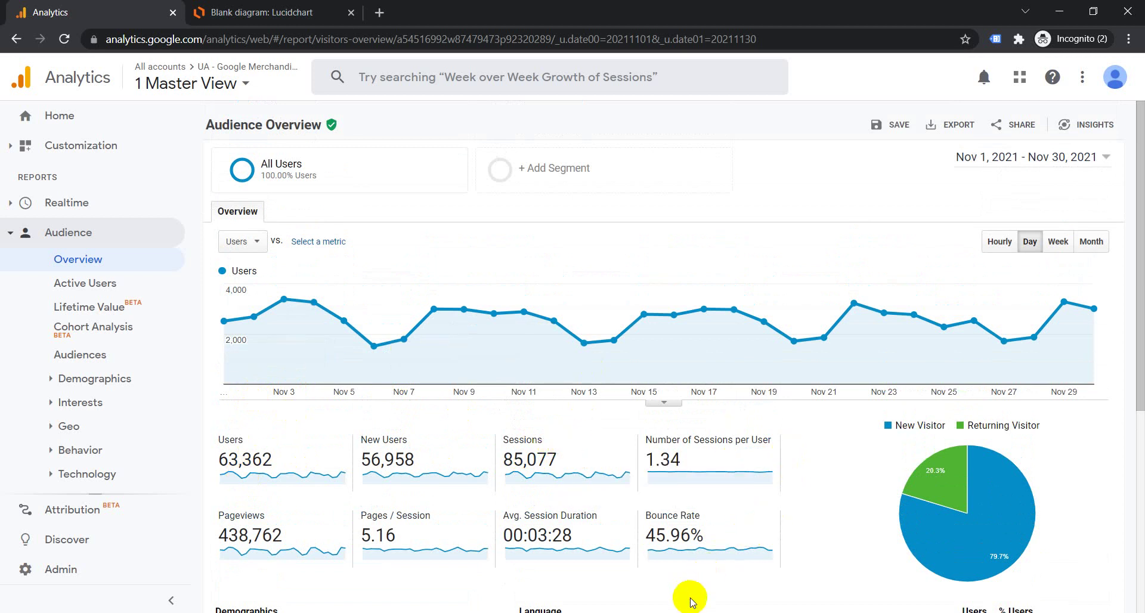